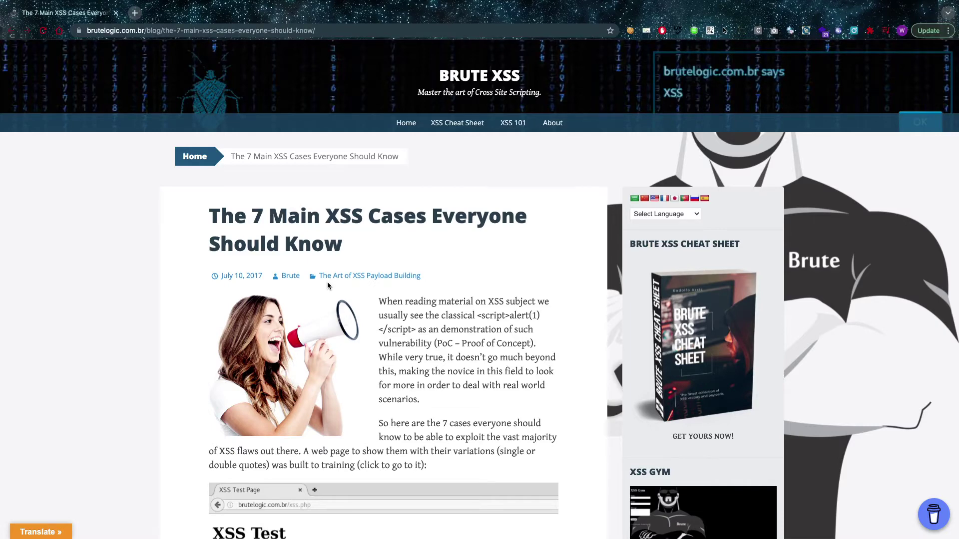
Scroll past the intro and XSS Test form to '1. URL Reflection' and highlight its example payload
scroll(471, 360, down, 1)
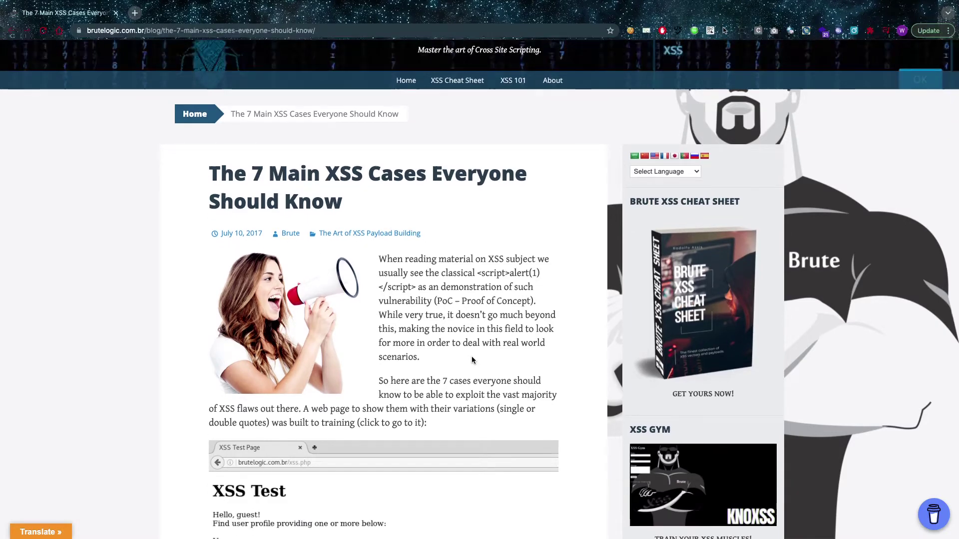
scroll(471, 359, down, 10)
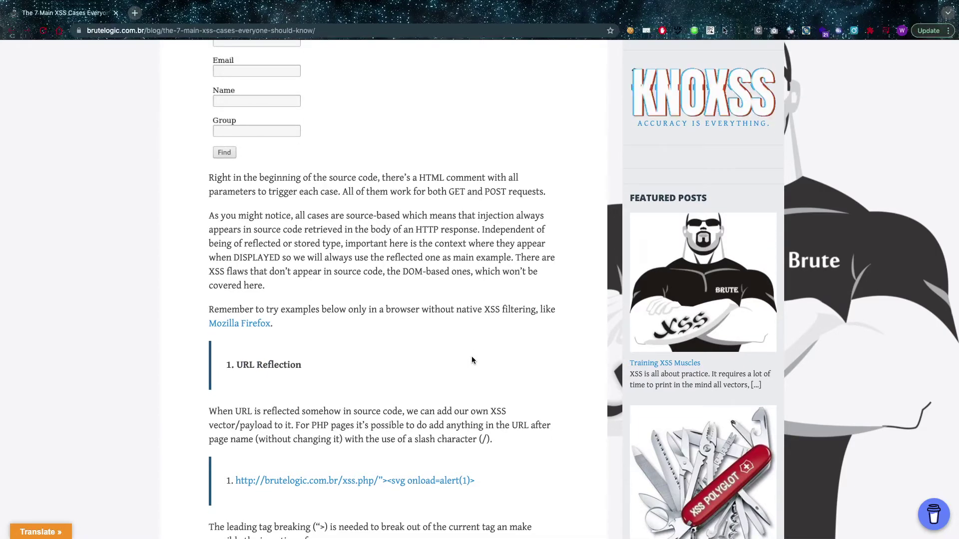
scroll(395, 334, down, 3)
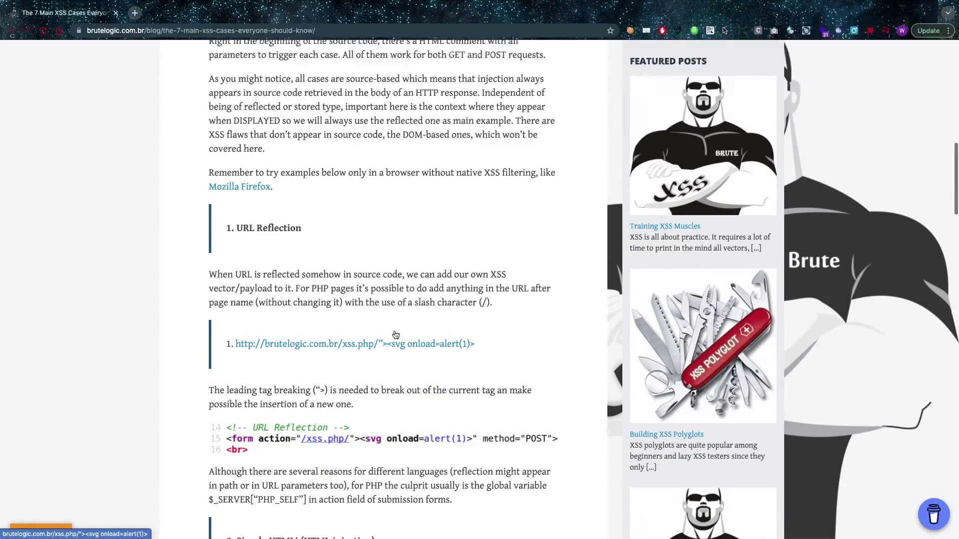
scroll(183, 242, down, 1)
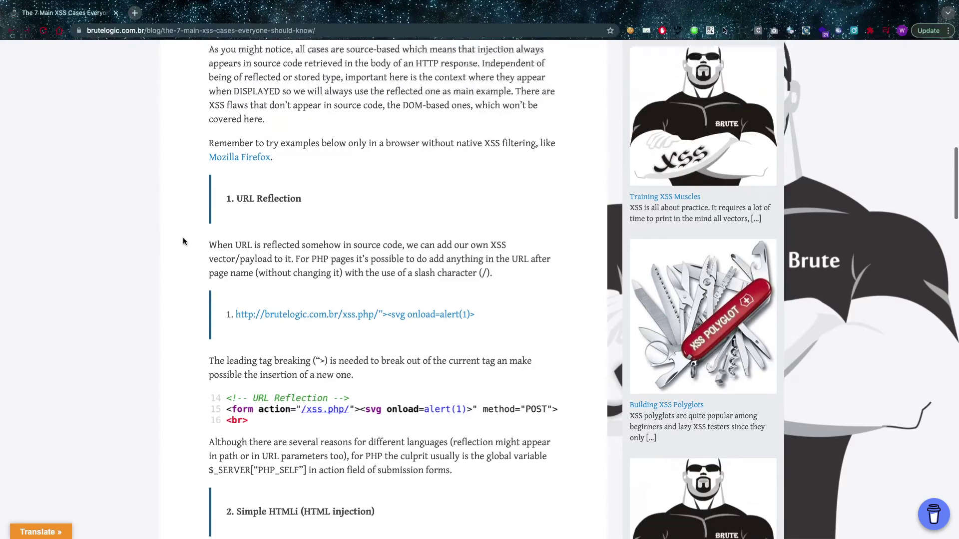
scroll(183, 242, down, 1)
drag(488, 268, 342, 273)
click(348, 324)
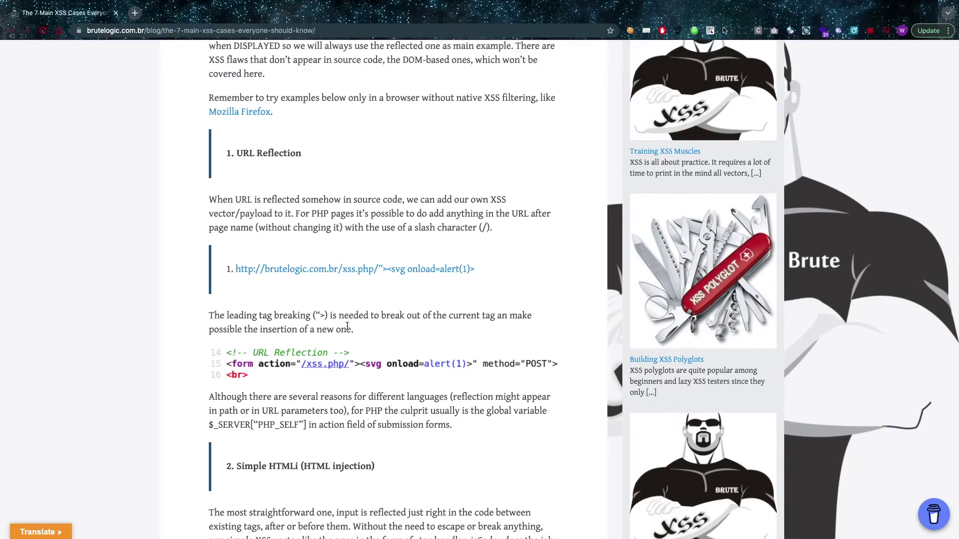
Highlight the xss.php and svg onload=alert(1) parts of the link, then $_SERVER["PHP_SELF"] in the text
scroll(310, 325, down, 1)
scroll(309, 325, up, 1)
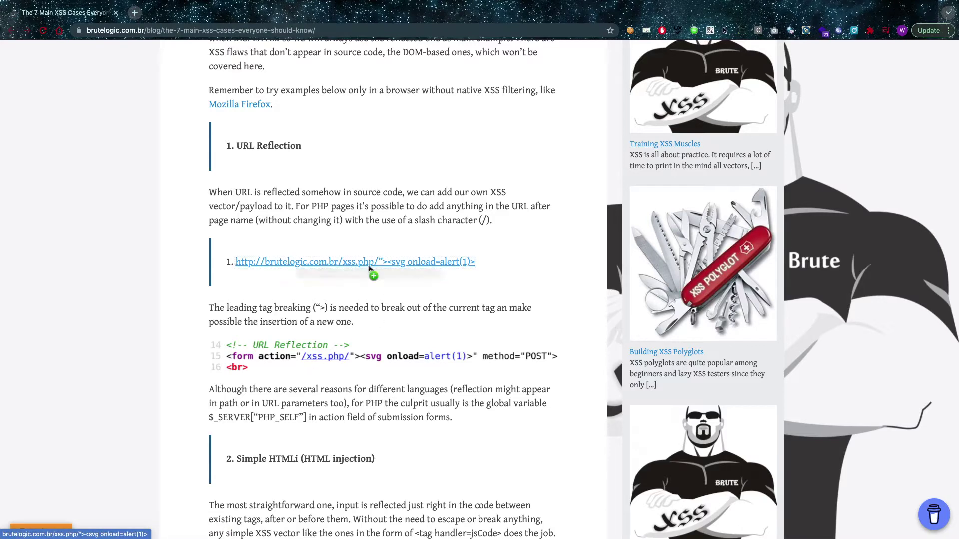
drag(475, 264, 349, 278)
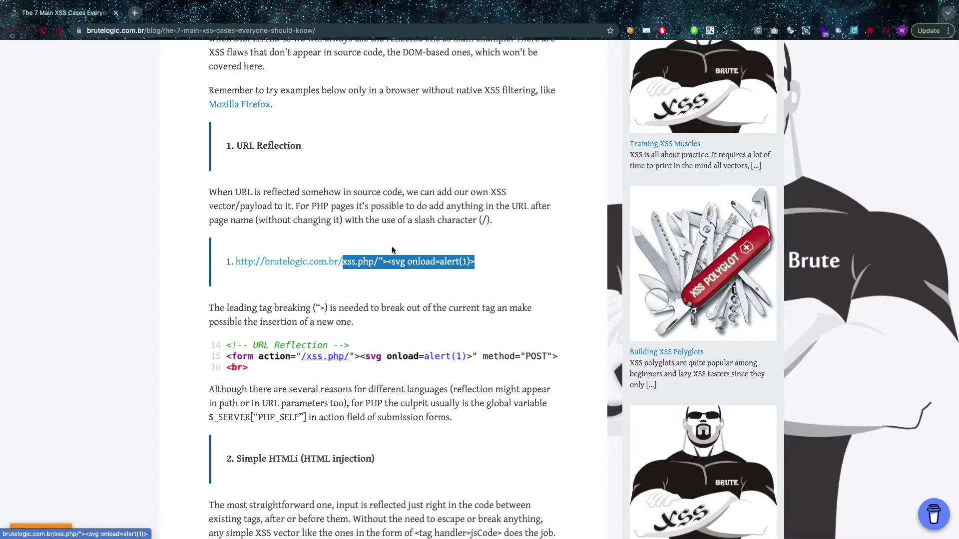
click(359, 306)
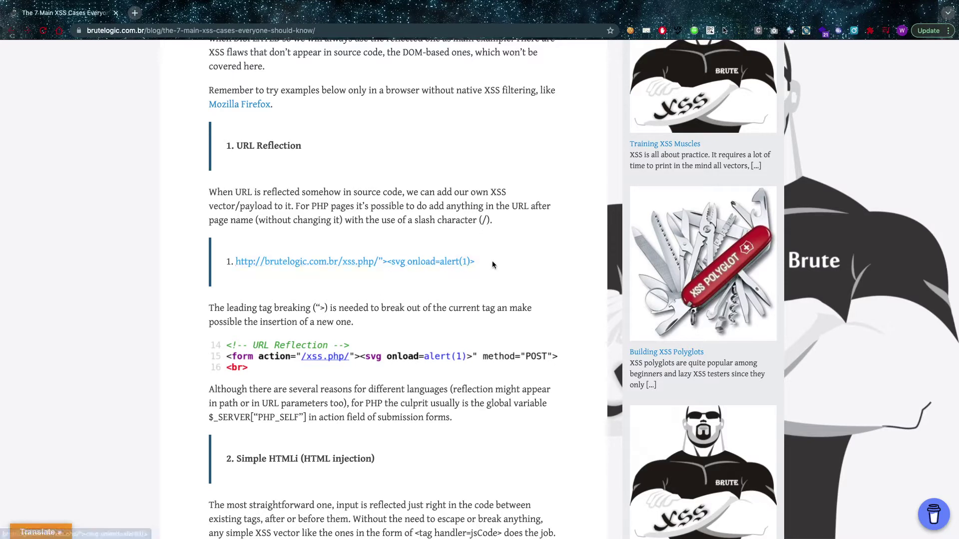
drag(474, 261, 391, 265)
click(382, 321)
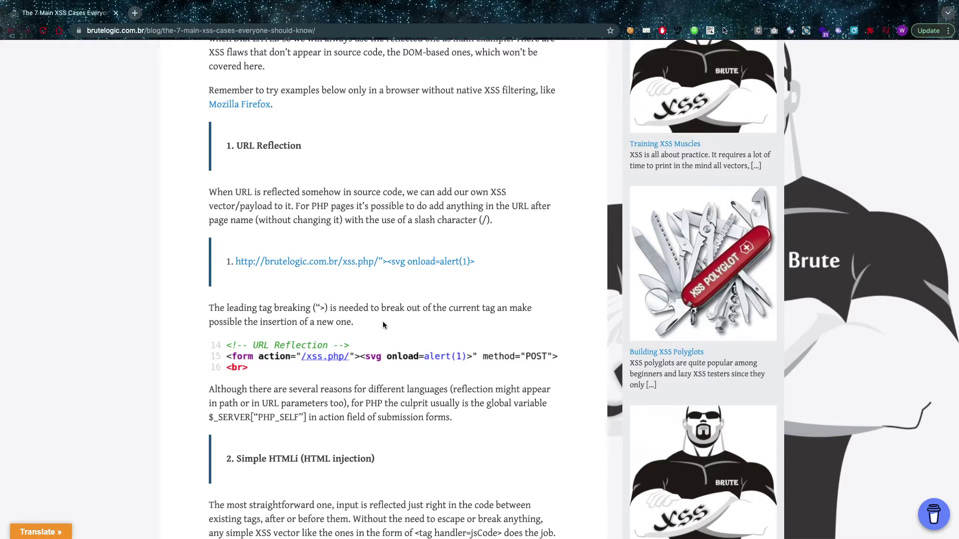
drag(206, 418, 306, 422)
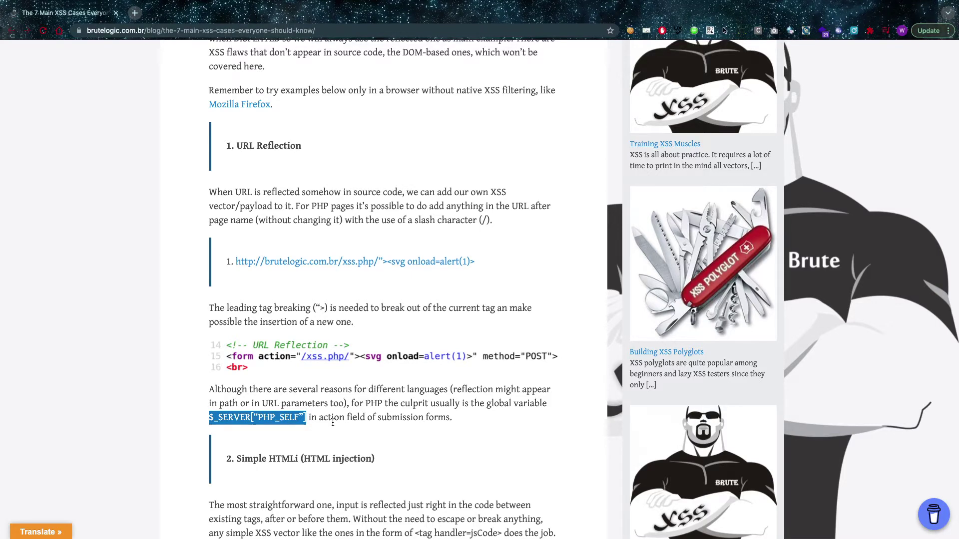
Scroll to the Simple HTMLi test link, open it, and dismiss the alert it triggers
scroll(333, 423, down, 4)
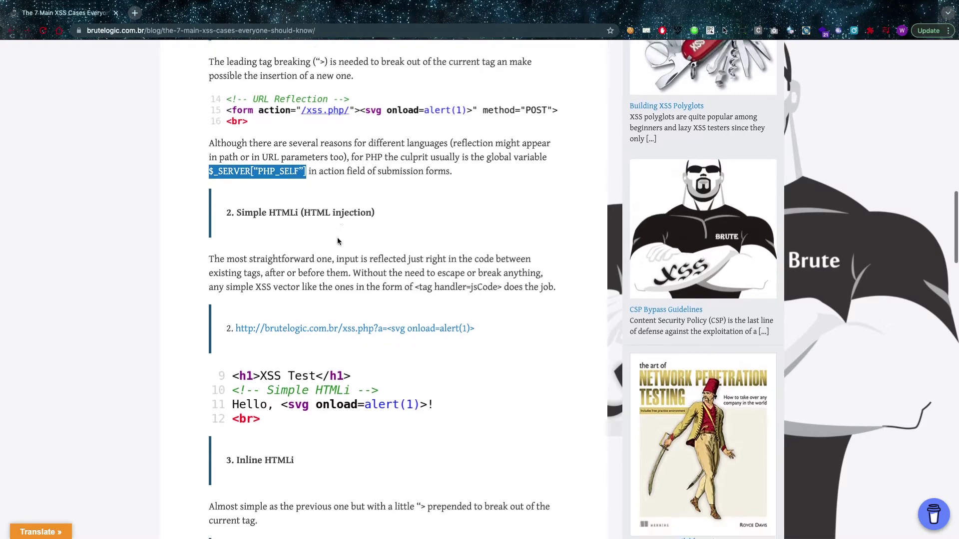
scroll(338, 238, down, 2)
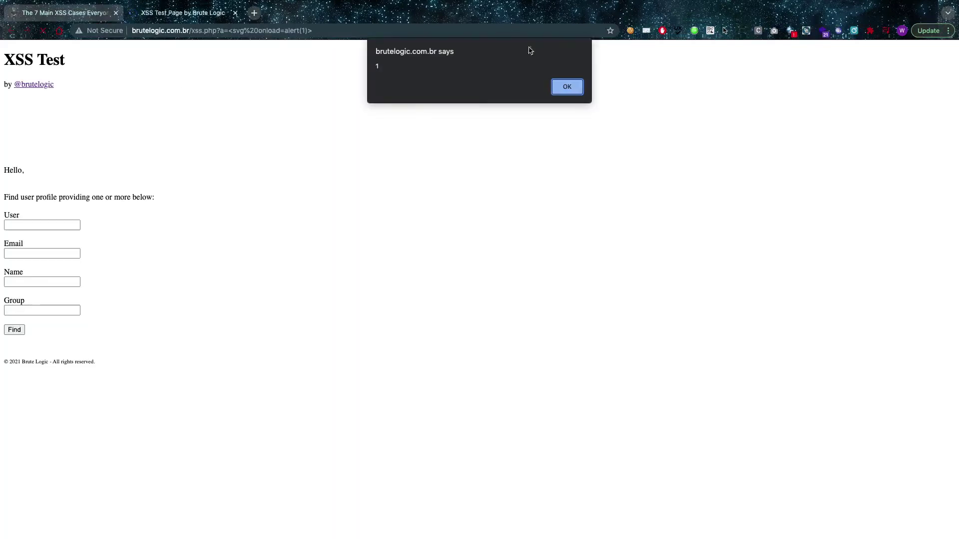
click(559, 90)
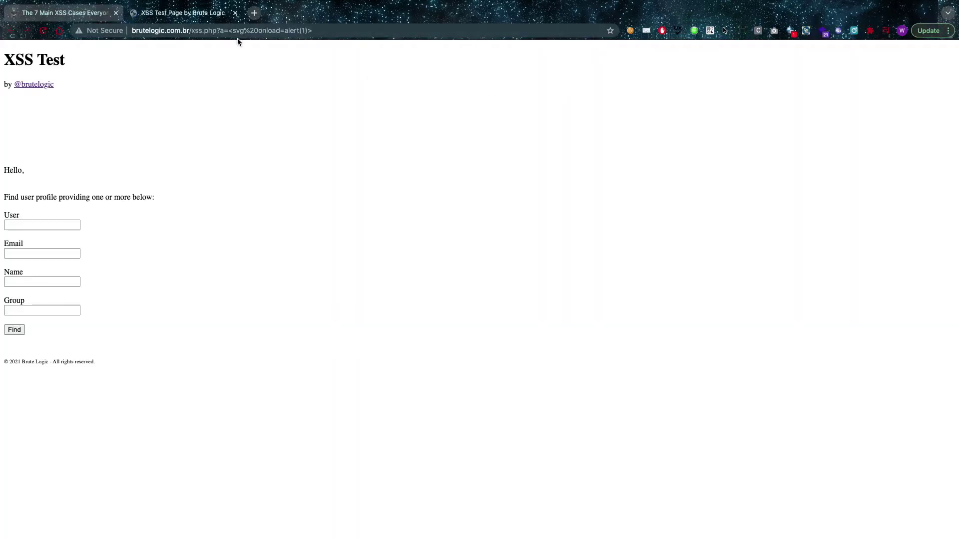
Highlight the injected svg payload in the test page URL, then return to the article tab
drag(228, 31, 319, 31)
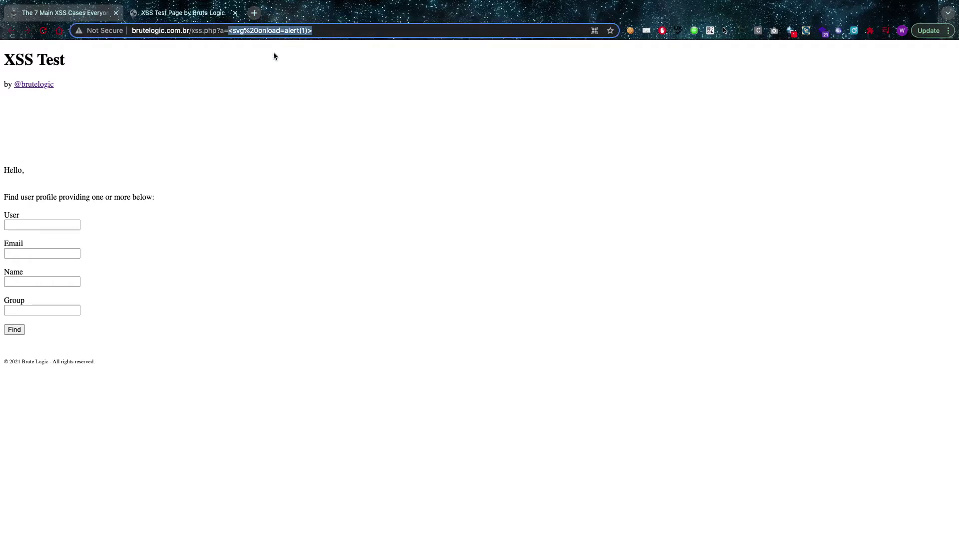
click(335, 173)
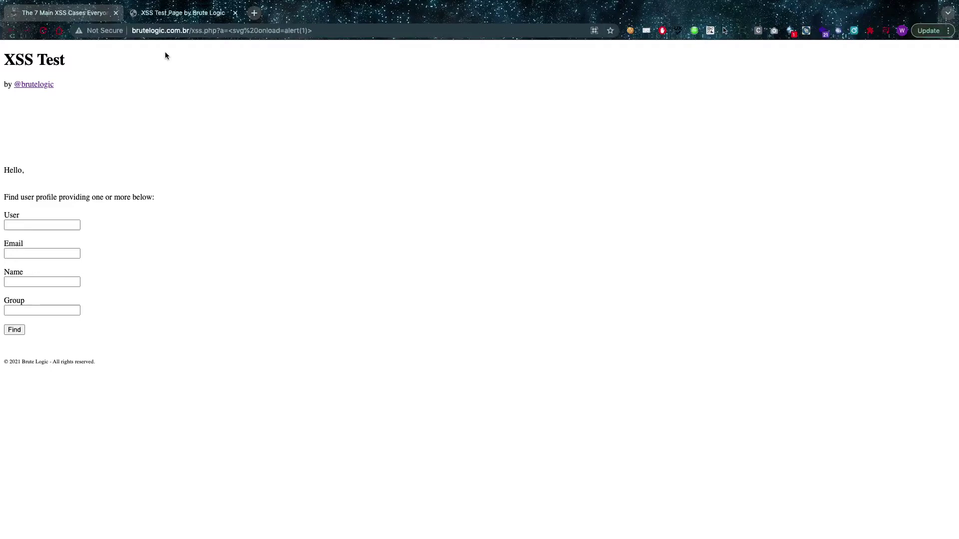
click(75, 13)
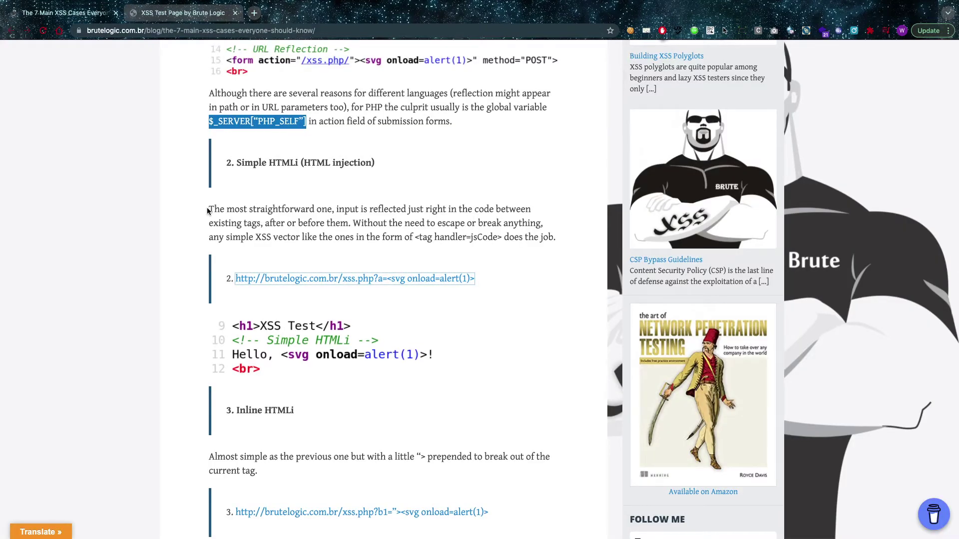
Scroll down to '3. Inline HTMLi' with its test link and double-quotes code example
scroll(207, 208, down, 3)
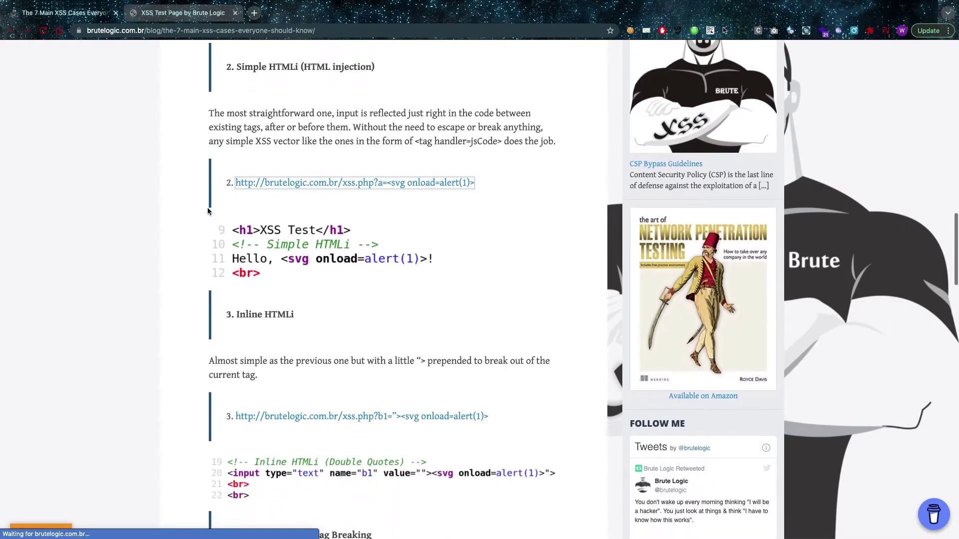
scroll(208, 211, down, 2)
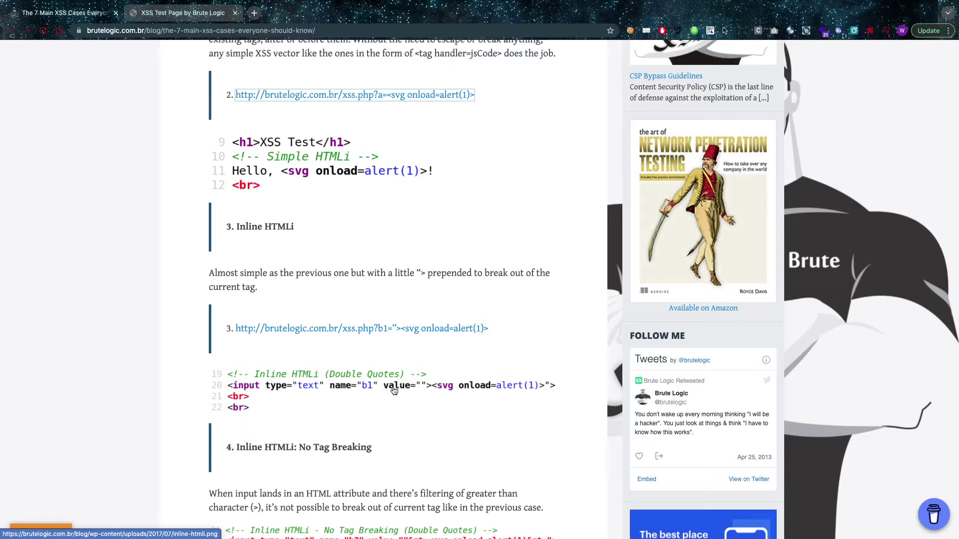
click(440, 392)
drag(507, 328, 378, 331)
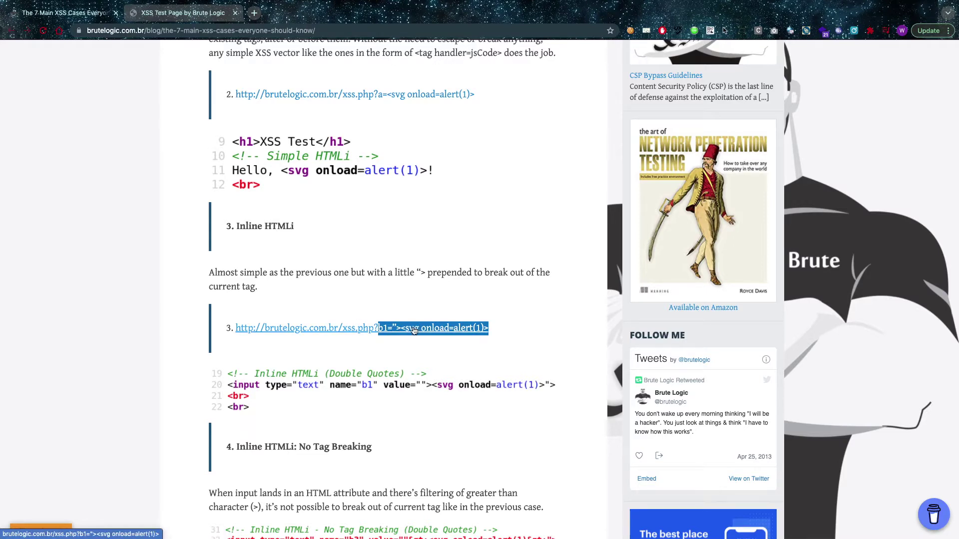
click(445, 327)
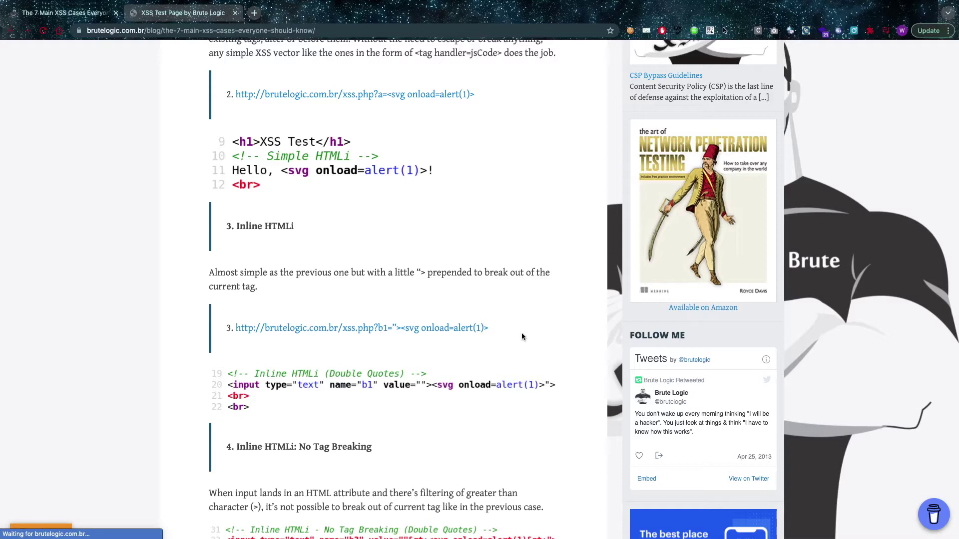
scroll(520, 336, down, 1)
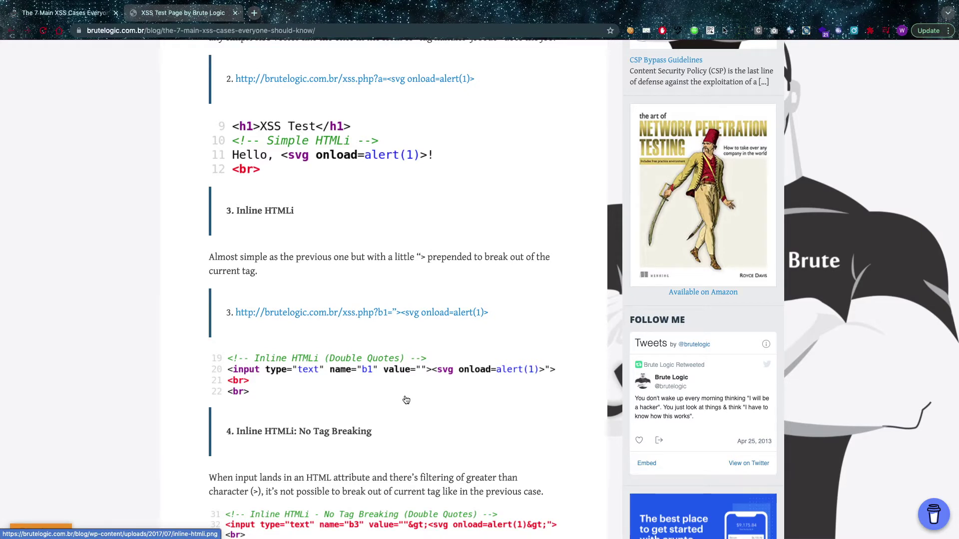
scroll(299, 224, down, 1)
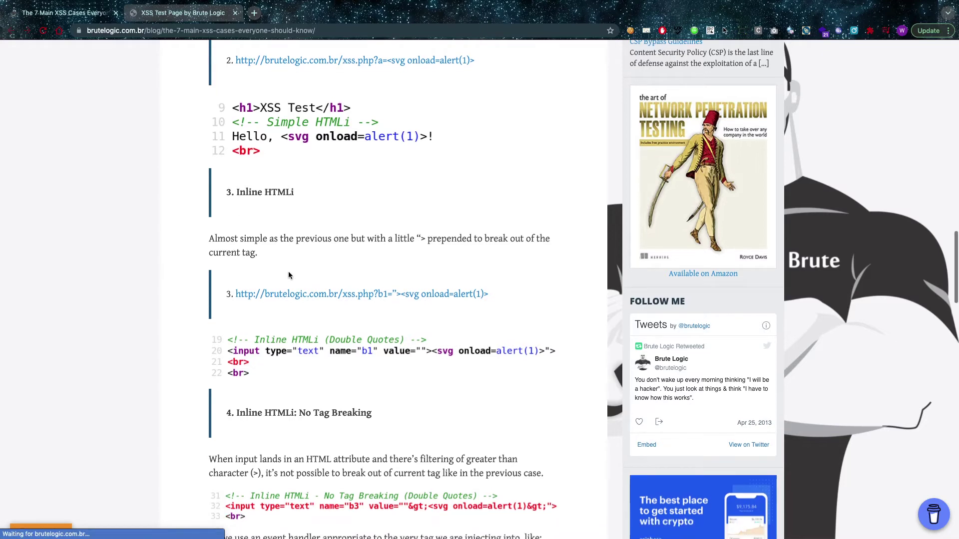
scroll(289, 275, down, 1)
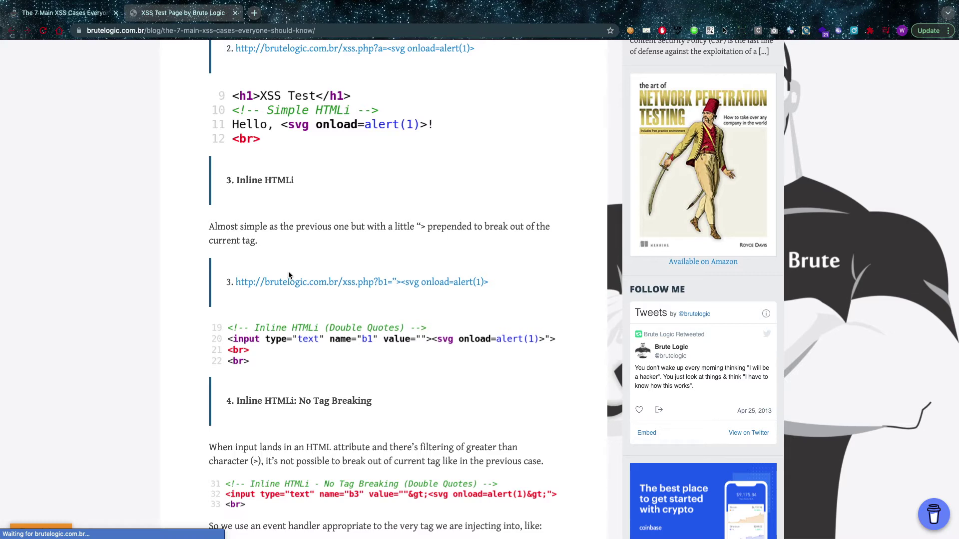
Highlight 'No Tag Breaking' in case 4's heading, then scroll on to its onmouseover=alert(1)// payload link
scroll(288, 275, down, 2)
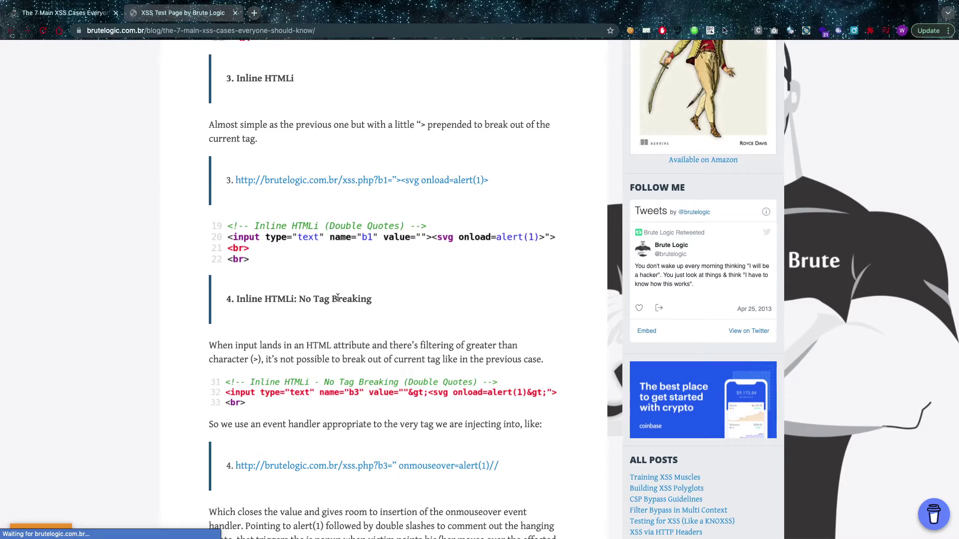
scroll(302, 312, down, 1)
drag(299, 294, 371, 295)
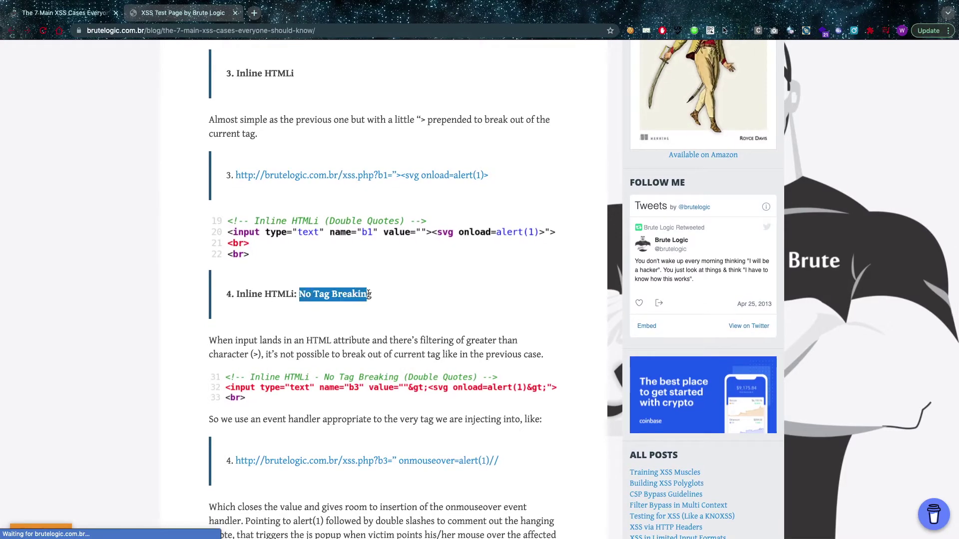
scroll(350, 316, down, 1)
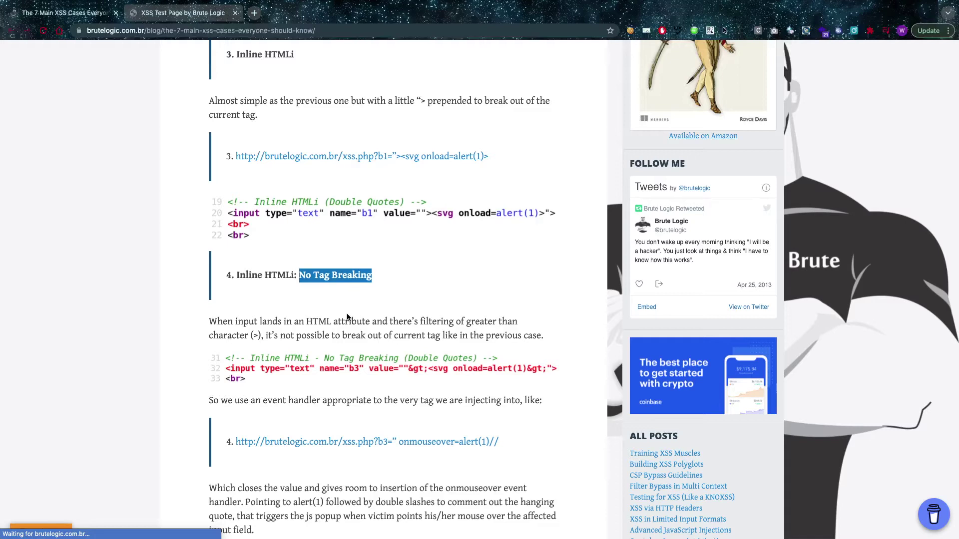
scroll(345, 316, down, 1)
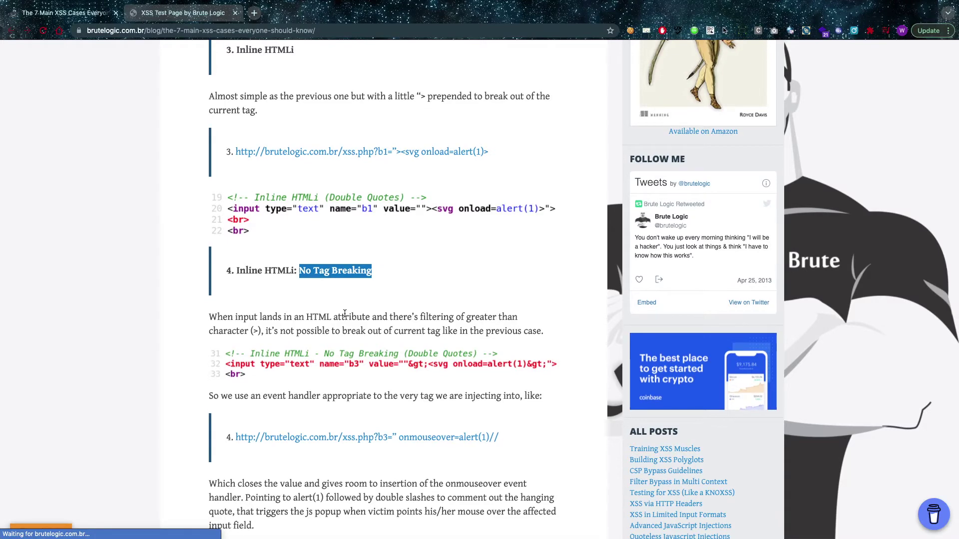
scroll(345, 313, down, 1)
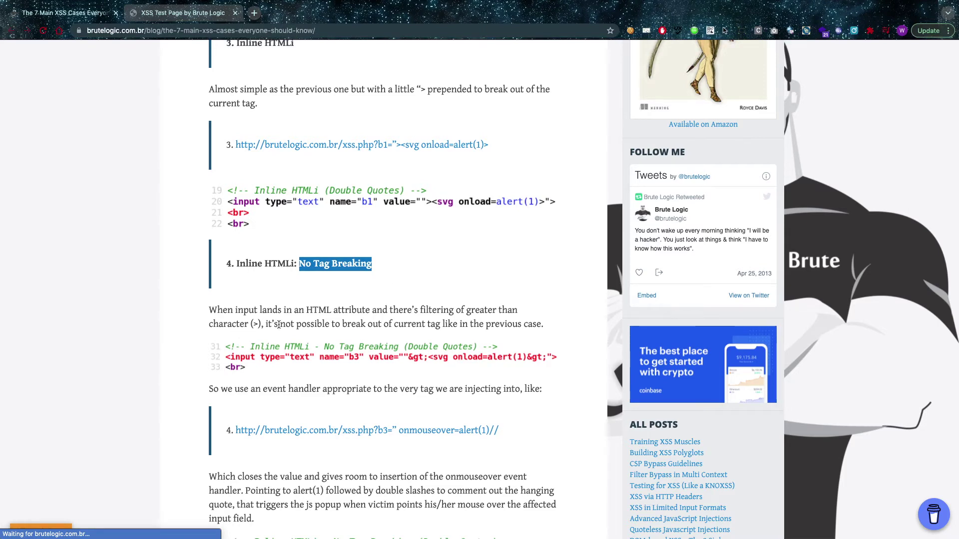
scroll(279, 325, down, 1)
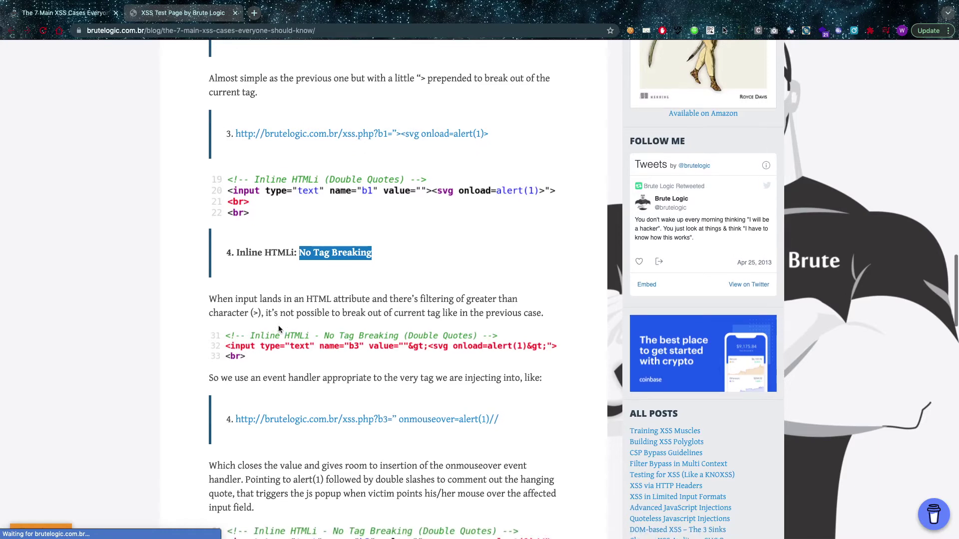
scroll(322, 374, down, 1)
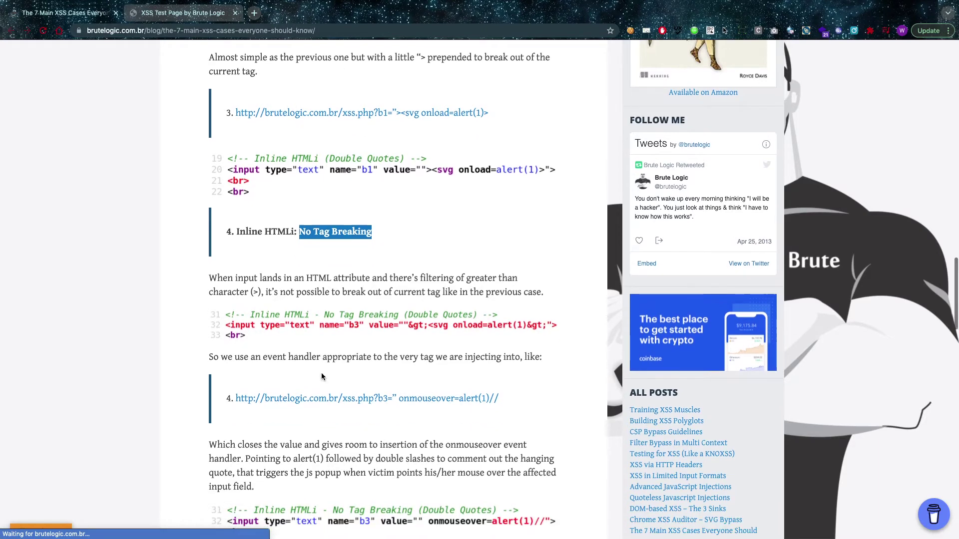
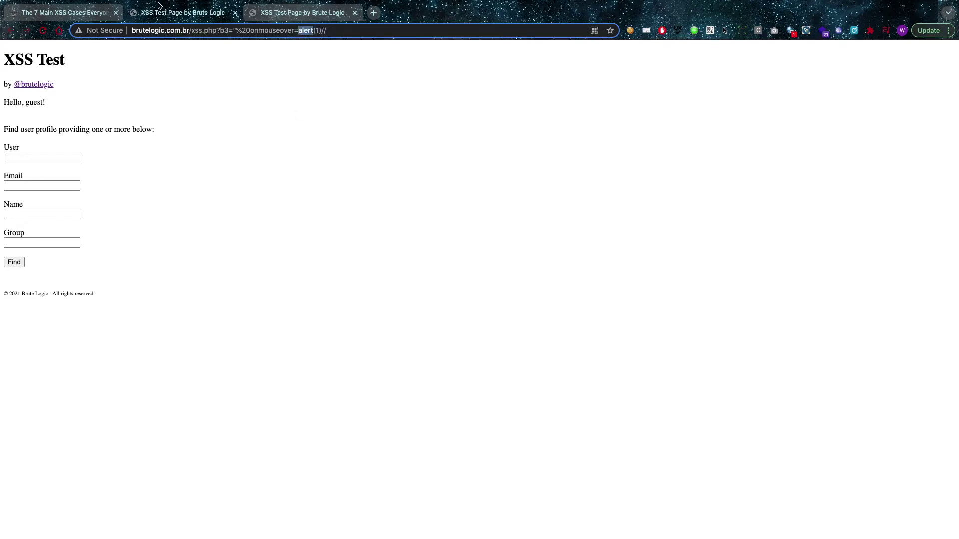
Switch back to the 'The 7 Main XSS Cases Everyone Should Know' article tab
click(90, 7)
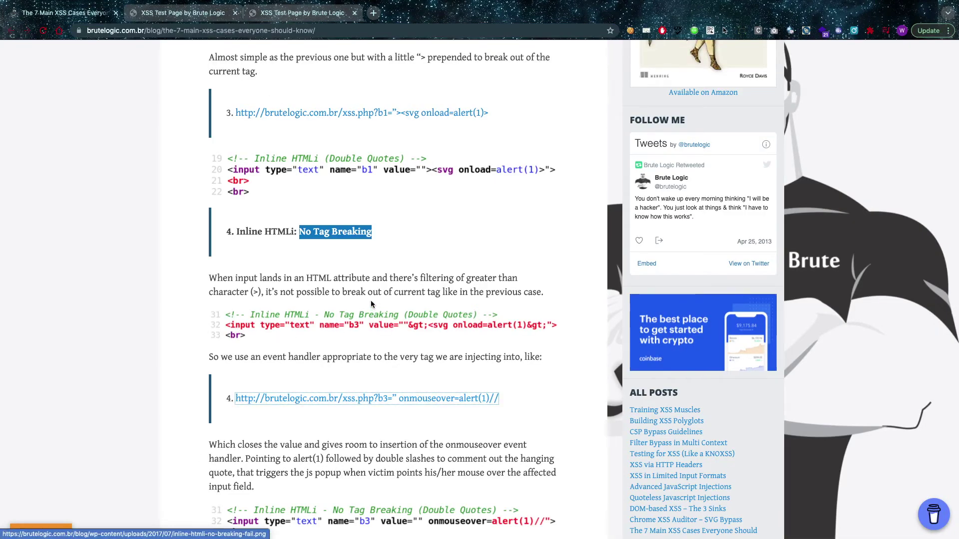
scroll(378, 286, down, 2)
scroll(378, 286, down, 1)
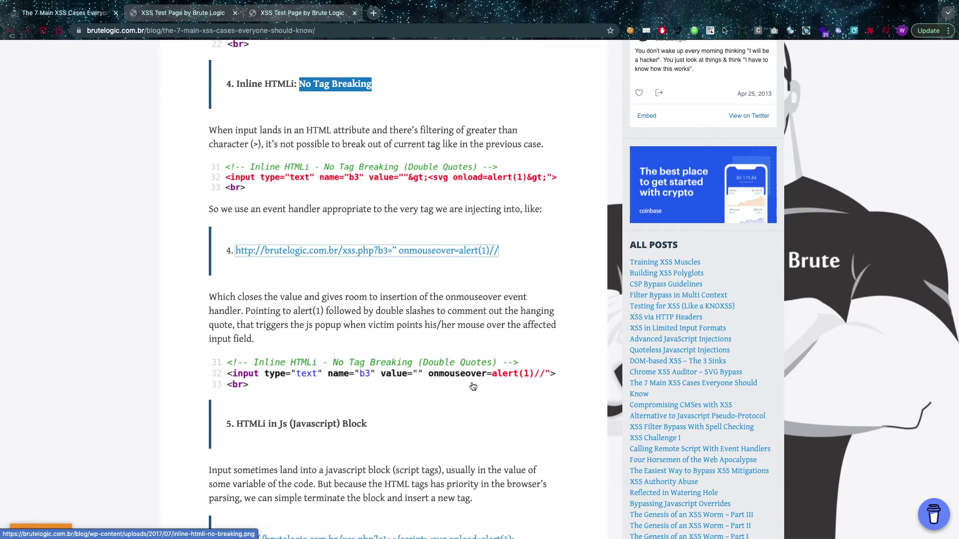
scroll(473, 387, down, 2)
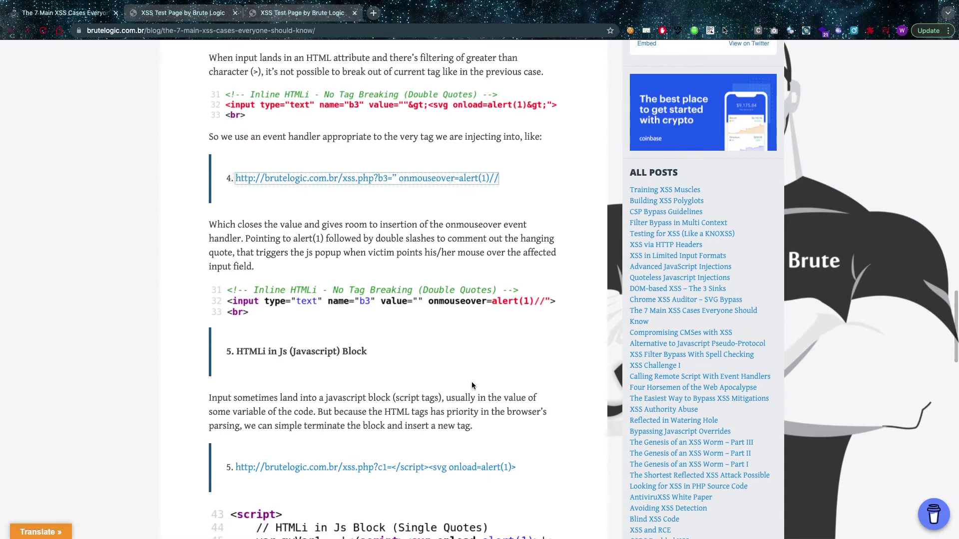
scroll(369, 302, up, 2)
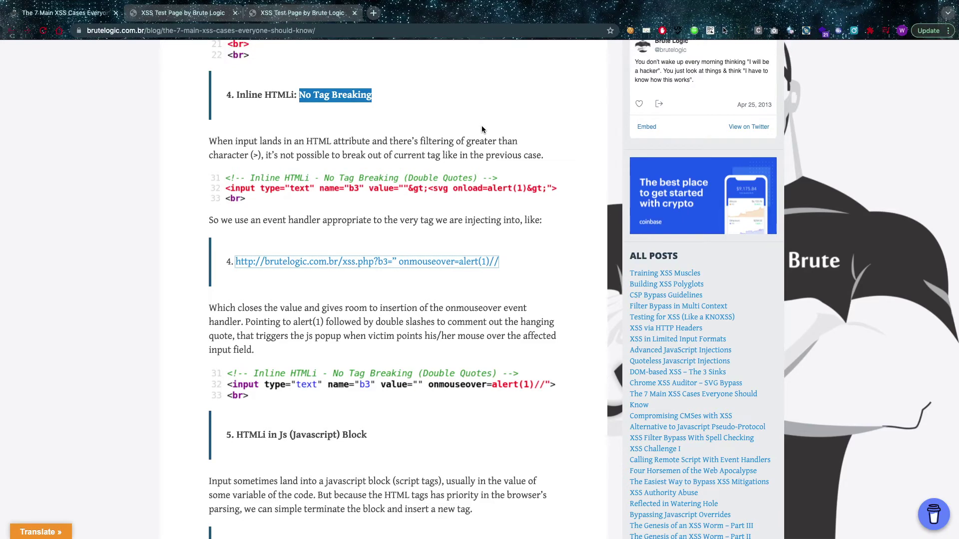
Scroll the article to case 5, HTMLi in Js Block, and its </script><svg onload=alert(1)> payload
scroll(351, 234, down, 4)
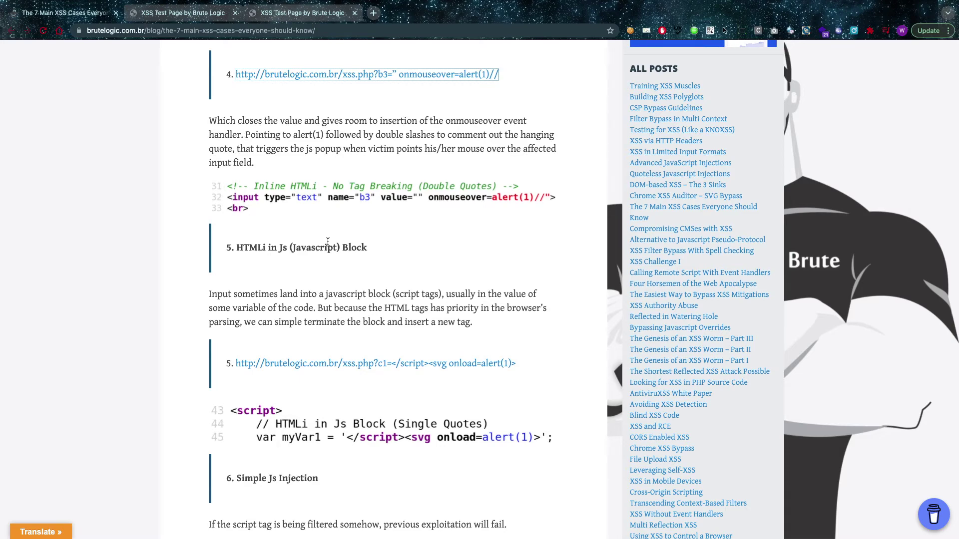
scroll(327, 241, down, 5)
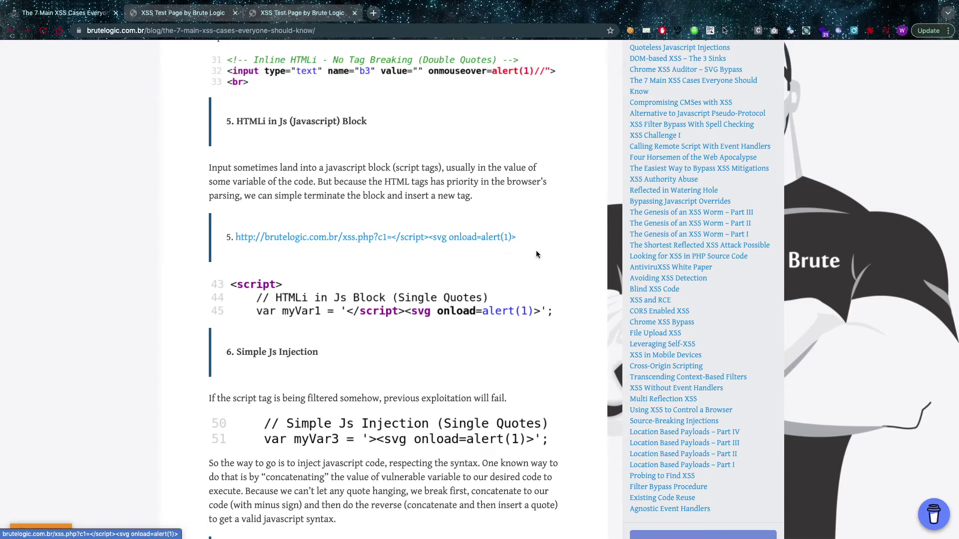
scroll(353, 362, down, 1)
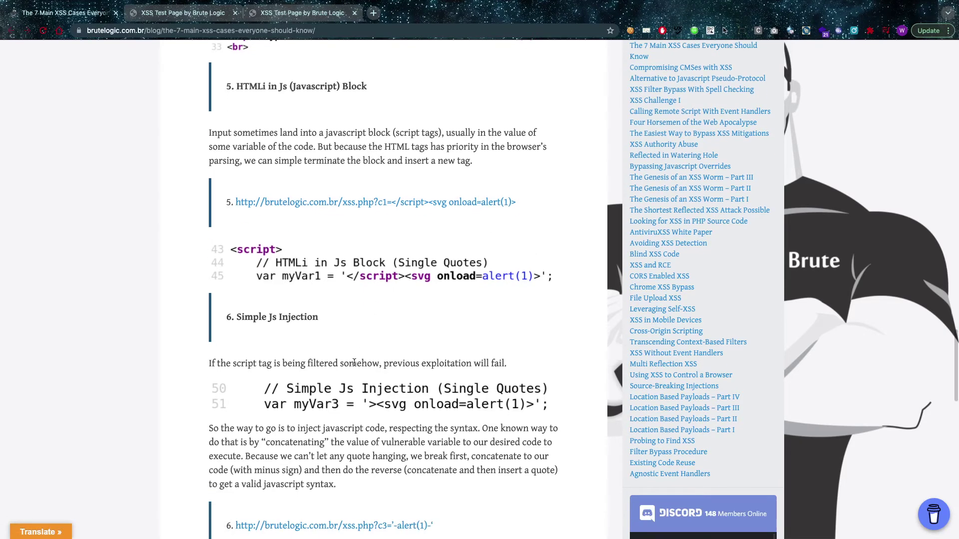
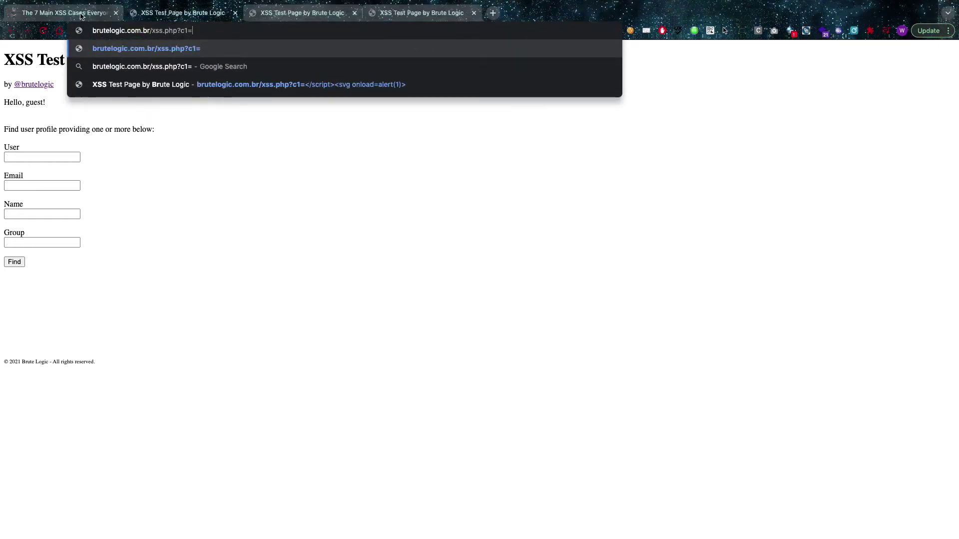
Switch to 'The 7 Main XSS Cases' article to read the HTMLi in Js Block and Simple Js Injection cases
click(70, 12)
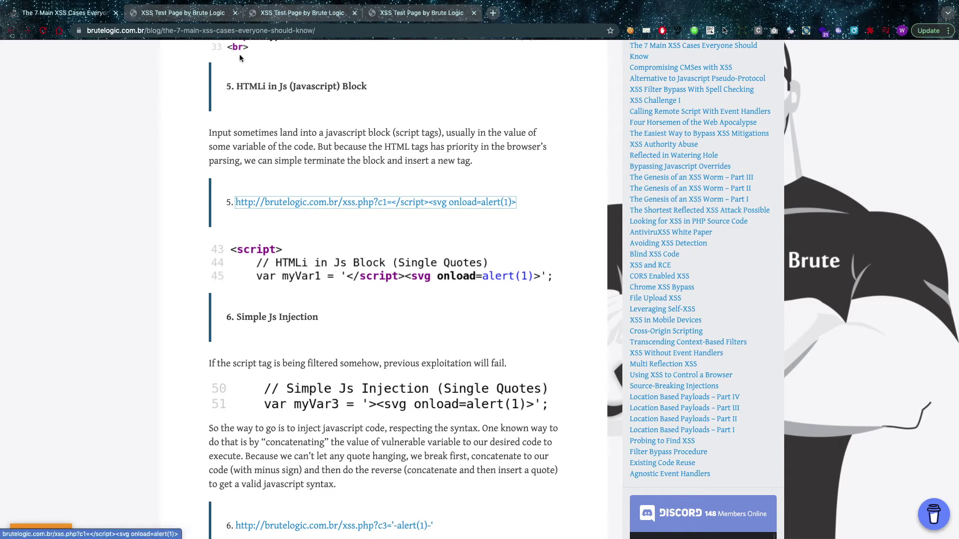
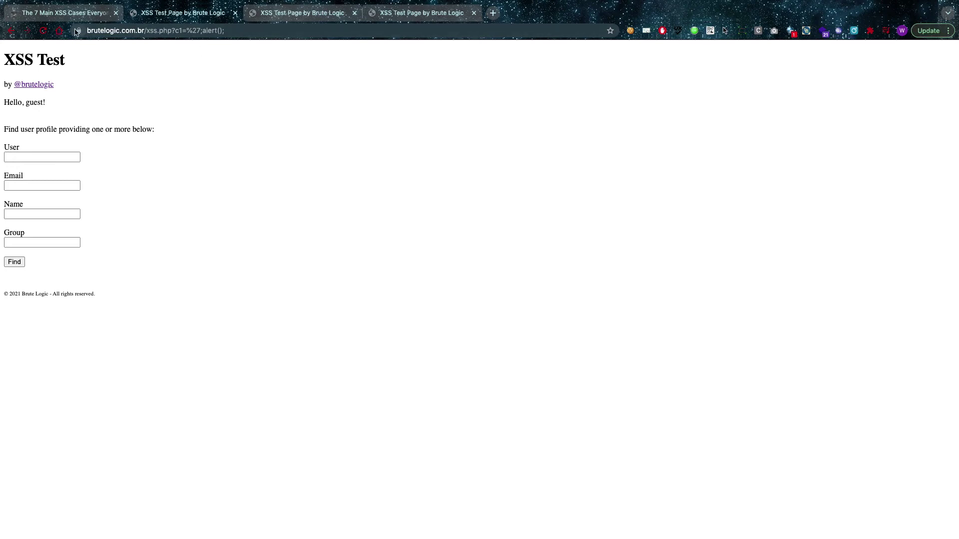
Return to 'The 7 Main XSS Cases Everyone Should Know' article at its HTMLi in Js Block example
click(65, 11)
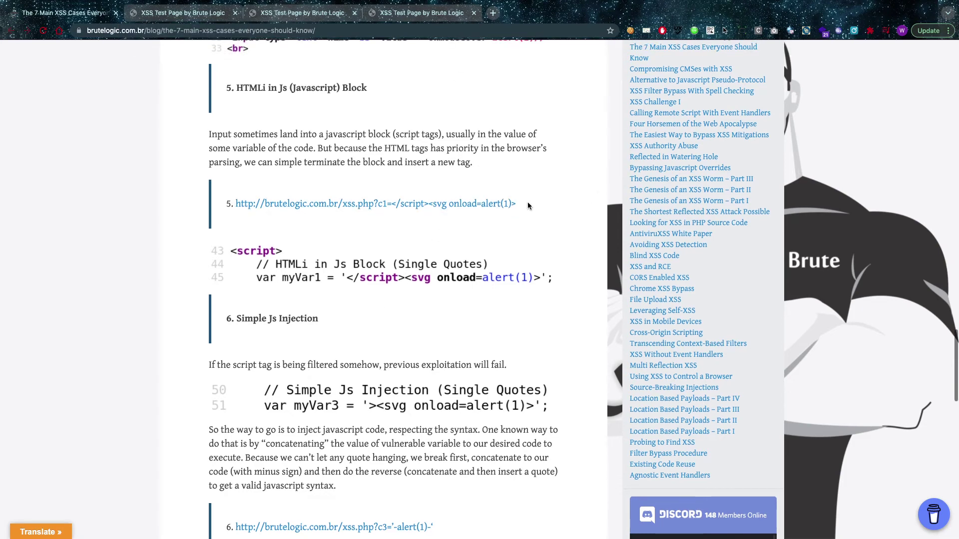
Highlight the payload in case 5's test URL, then scroll down to case 6, Simple Js Injection
drag(528, 202, 392, 204)
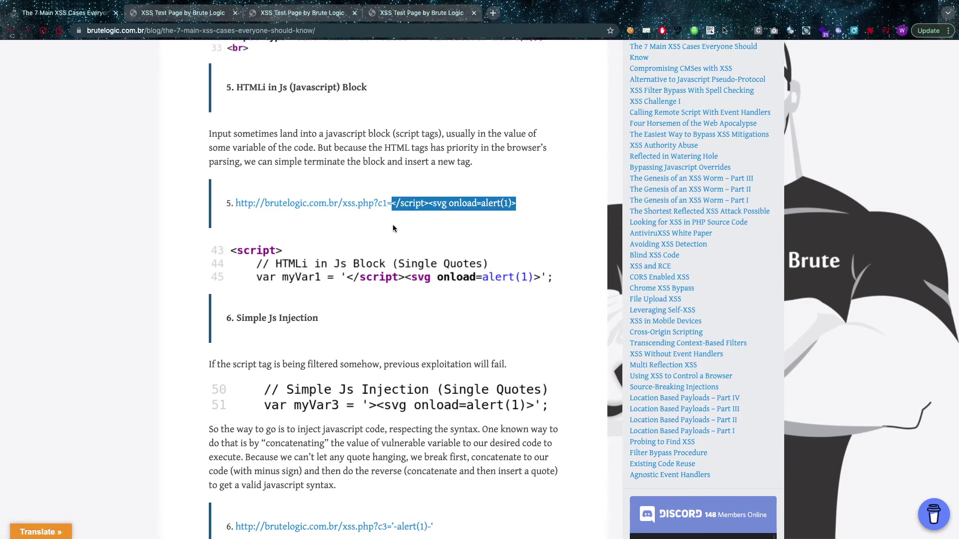
scroll(393, 224, down, 1)
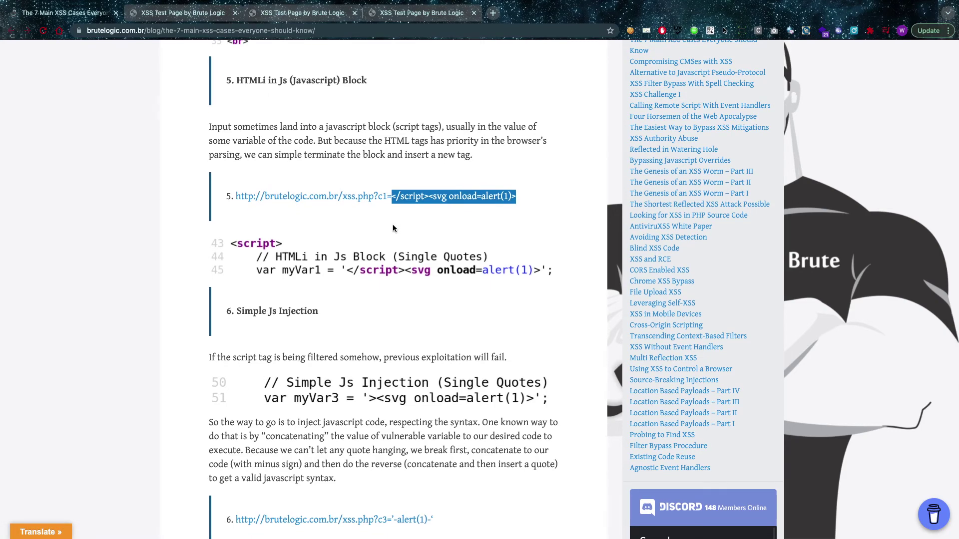
scroll(393, 226, down, 3)
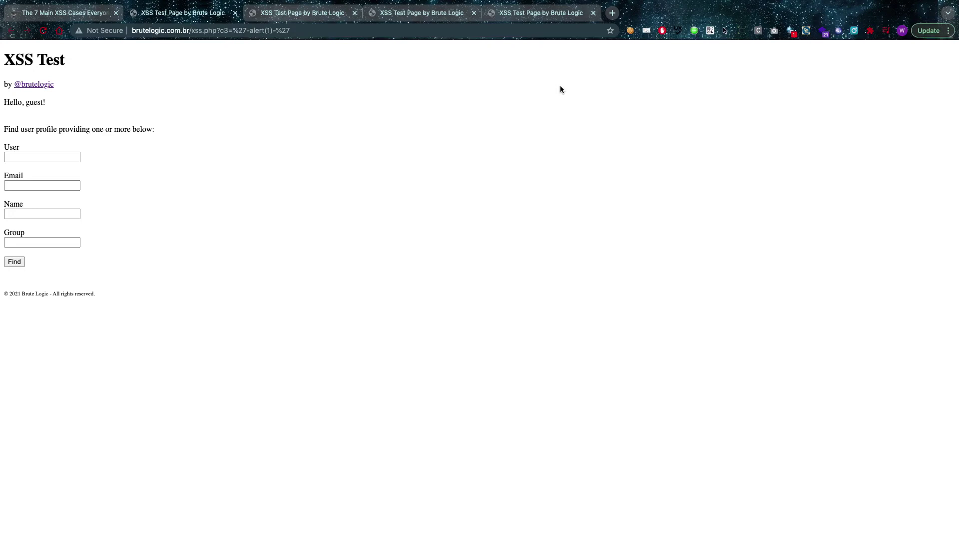
Return to the article's case 6, showing the injected line var myVar3 = ''-alert(1)-'';
click(20, 11)
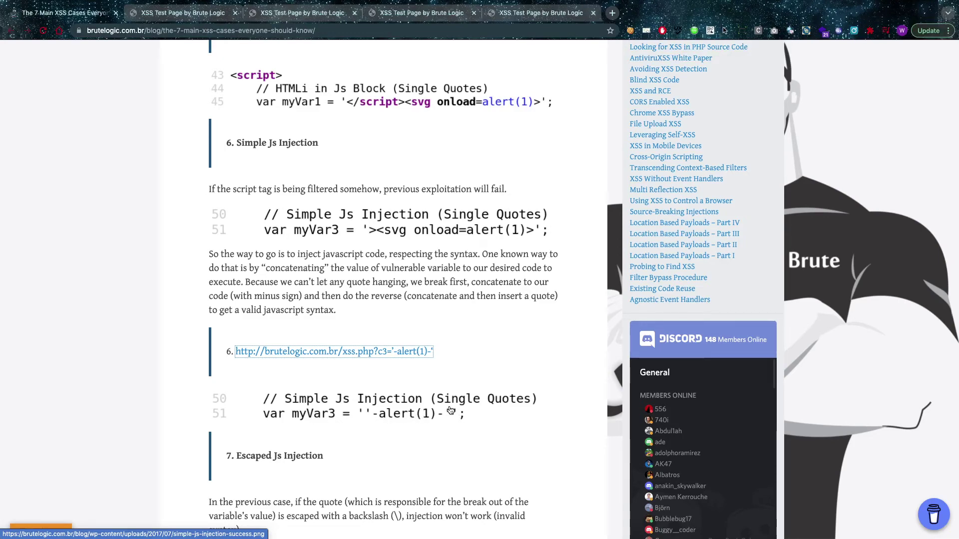
scroll(364, 375, down, 4)
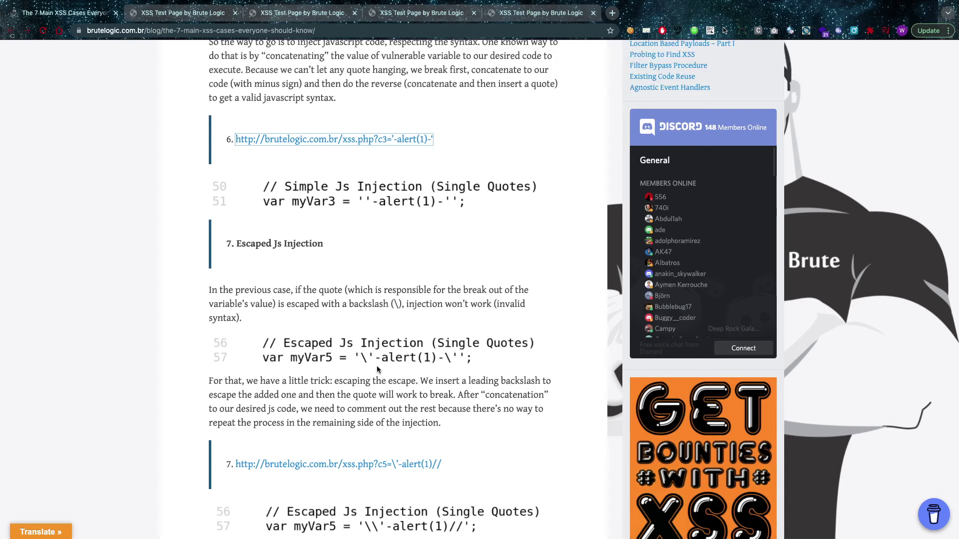
scroll(378, 369, down, 2)
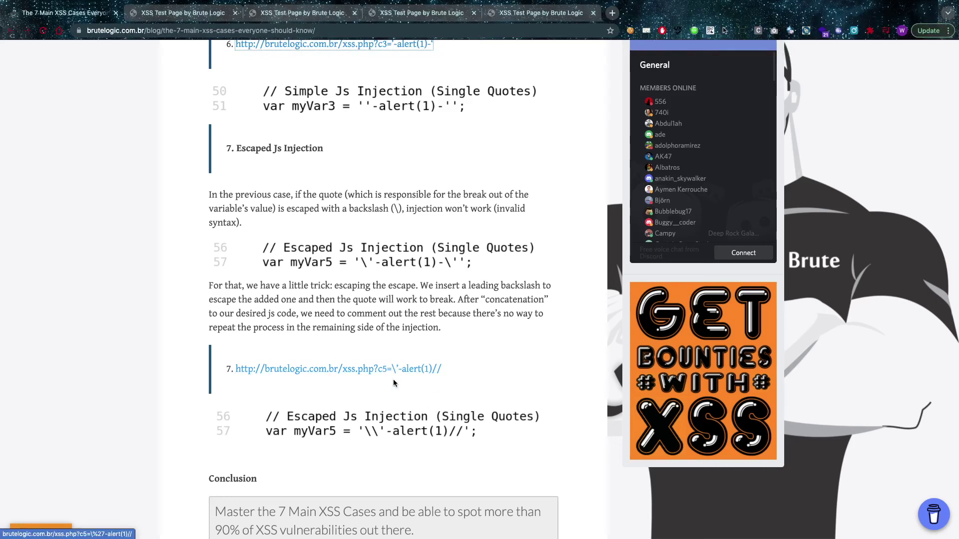
click(360, 259)
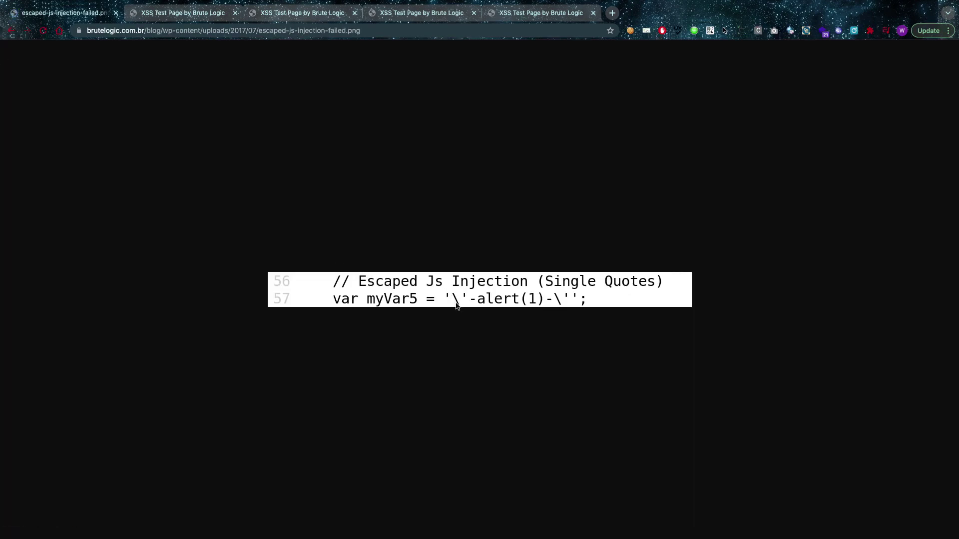
click(11, 31)
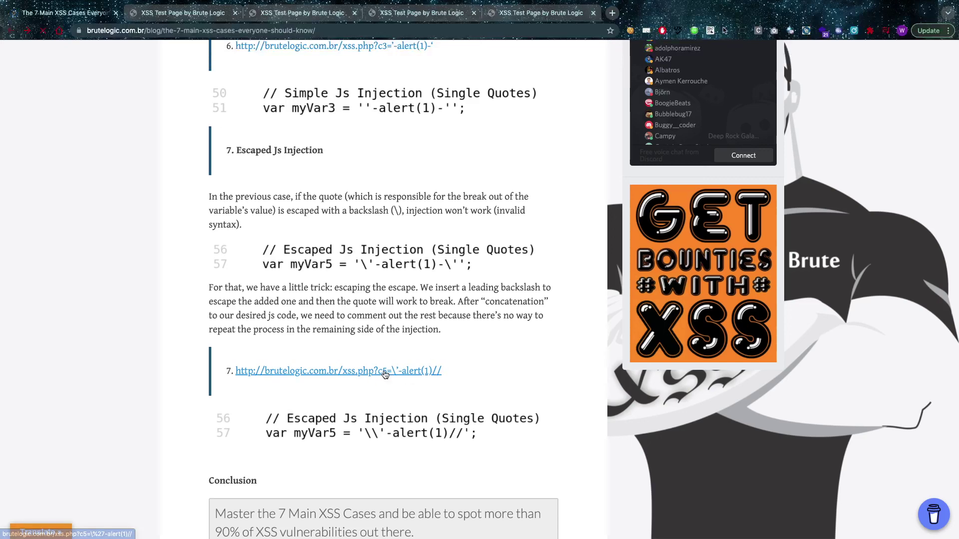
scroll(385, 375, down, 5)
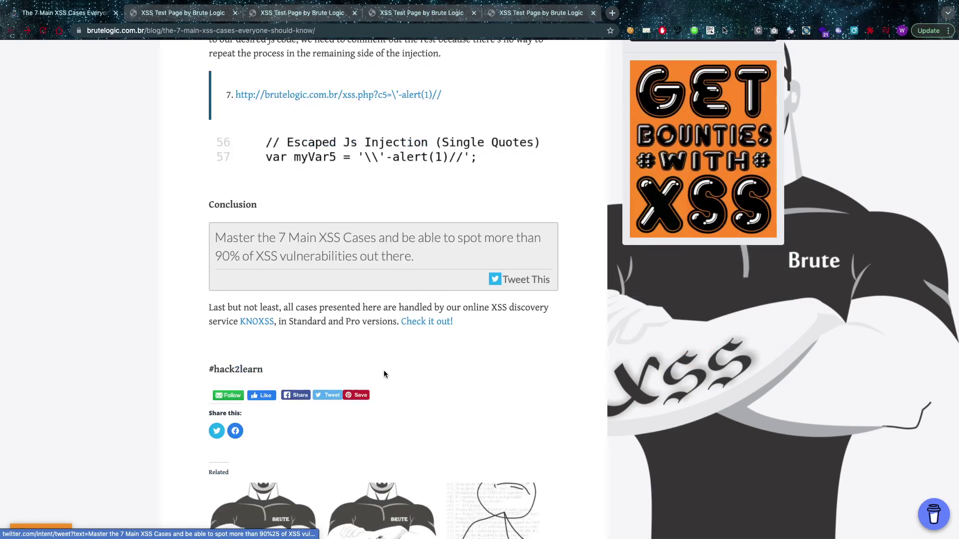
scroll(384, 372, up, 4)
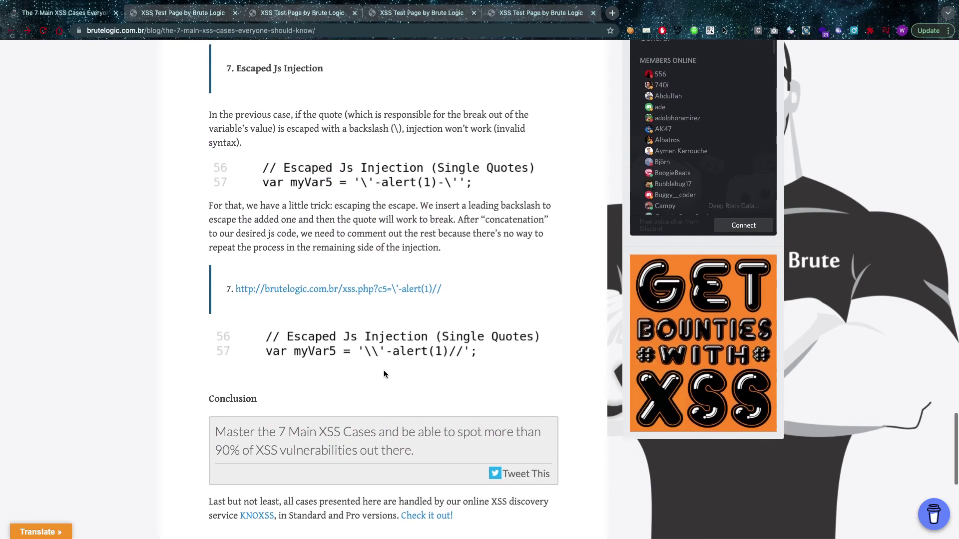
scroll(383, 373, up, 15)
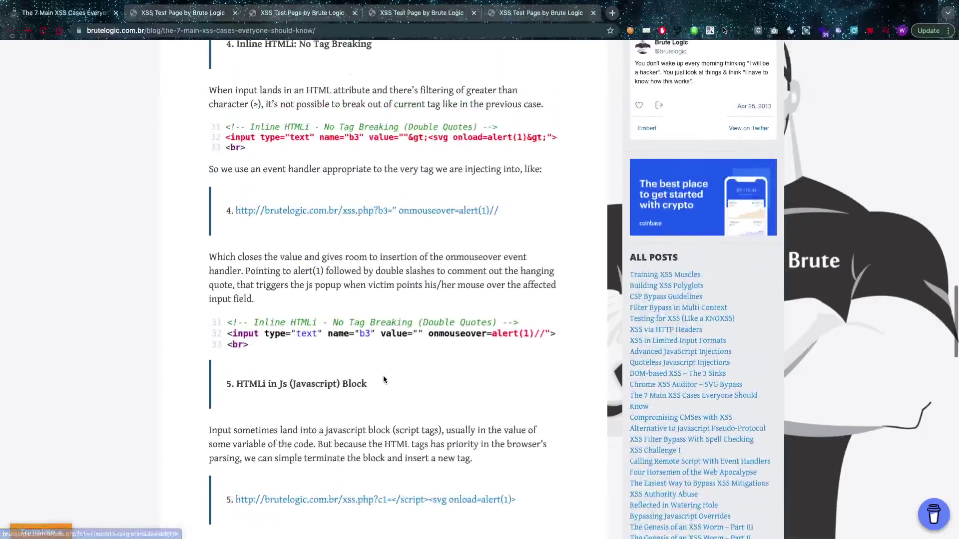
scroll(383, 380, up, 9)
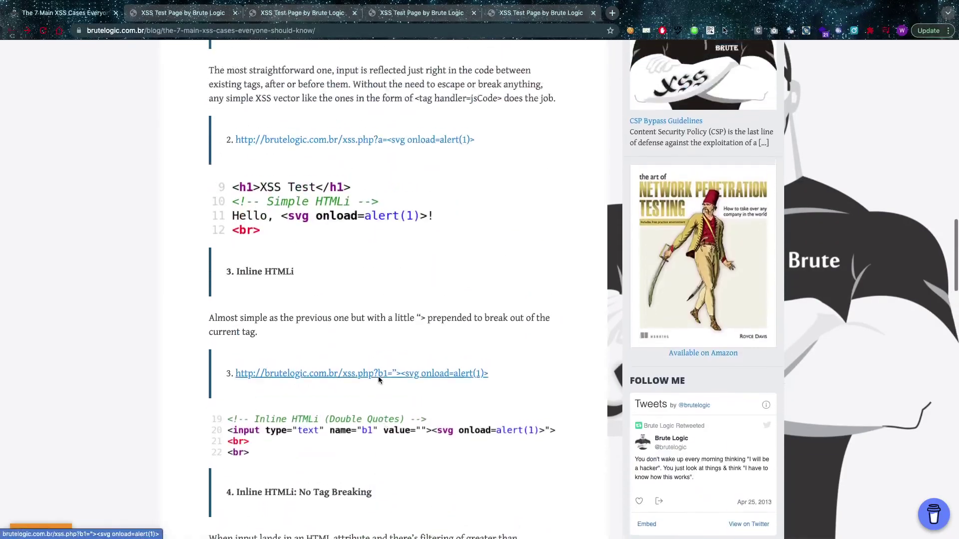
scroll(382, 379, up, 13)
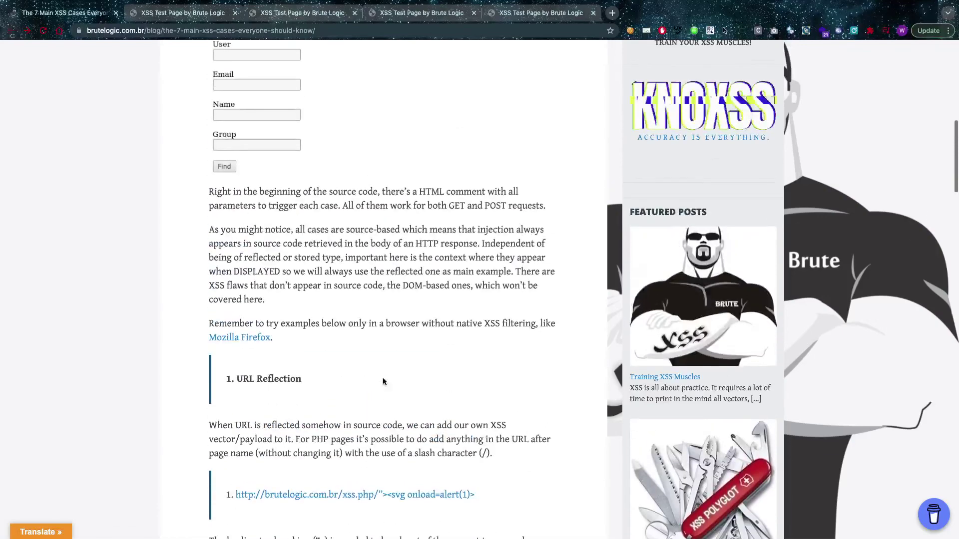
scroll(384, 381, up, 11)
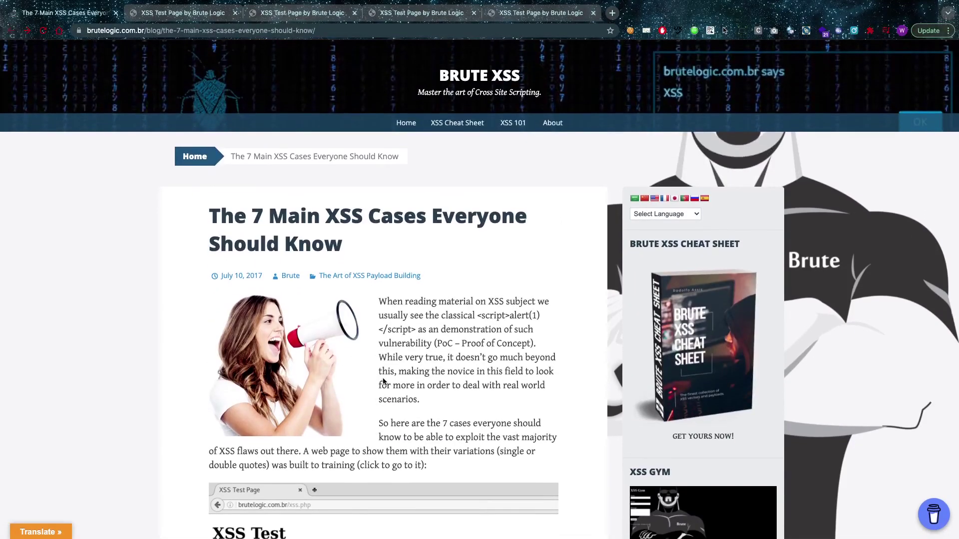